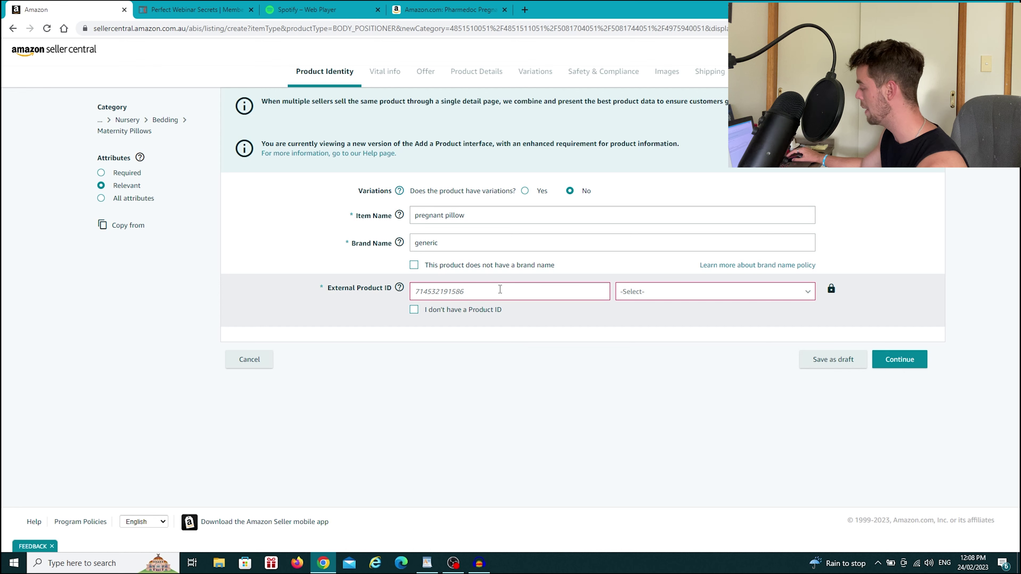
Start entering the External Product ID for the Maternity Pillows listing
click(484, 290)
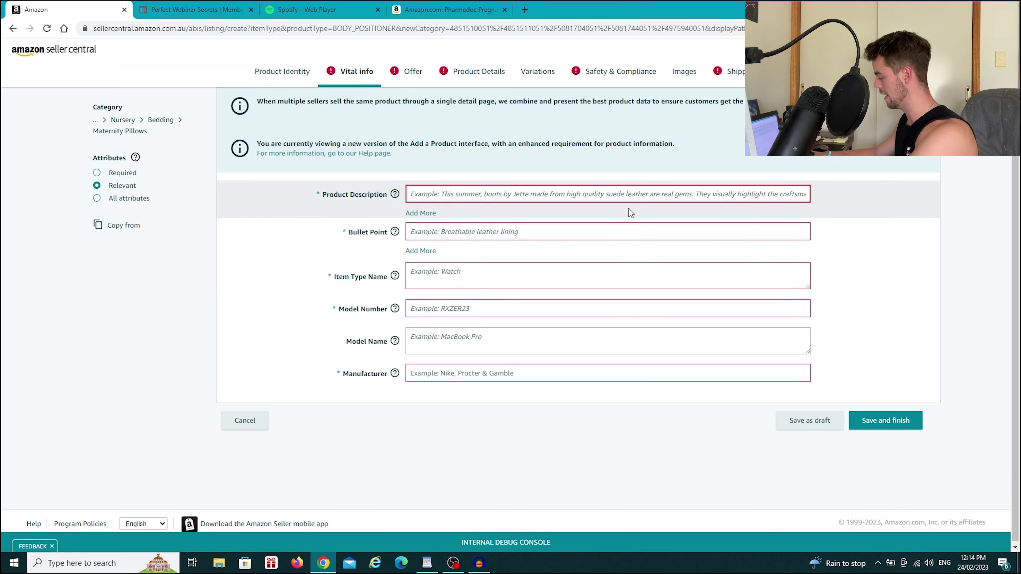
Enter 'for prgeant mums' as the product description and copy it into the bullet point
text(for p)
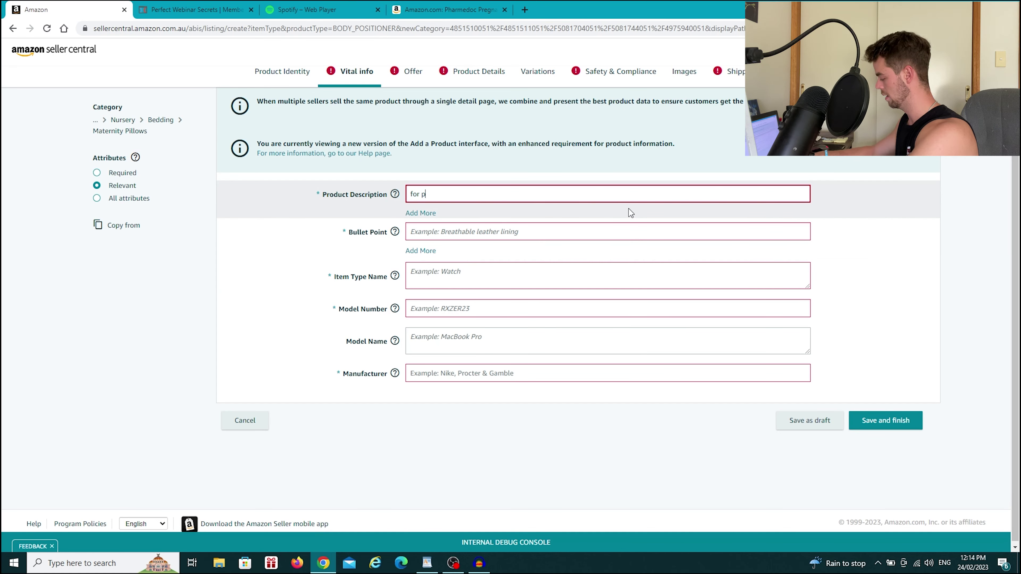
text(rgeant mum)
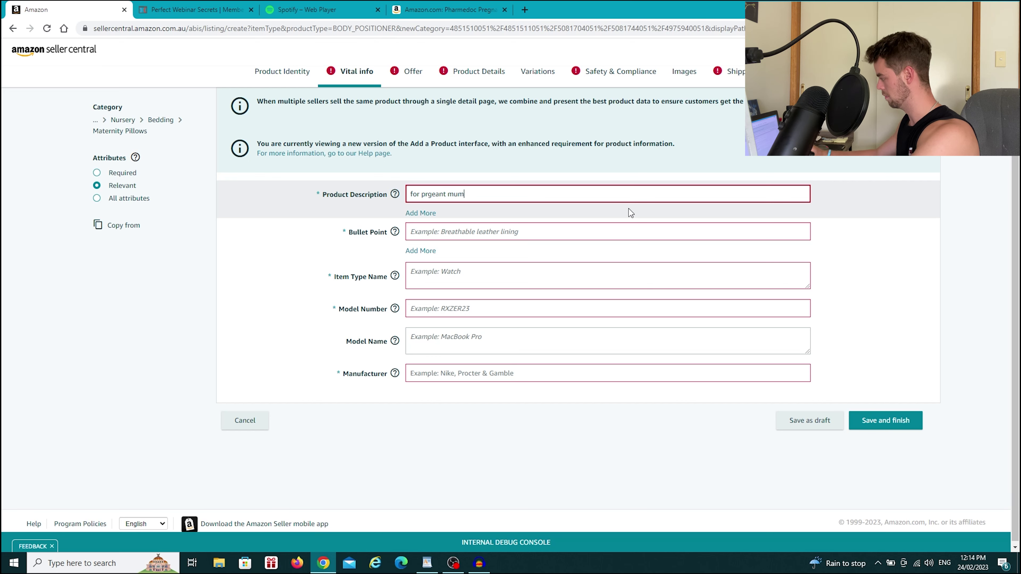
text(s)
key(ctrl+a)
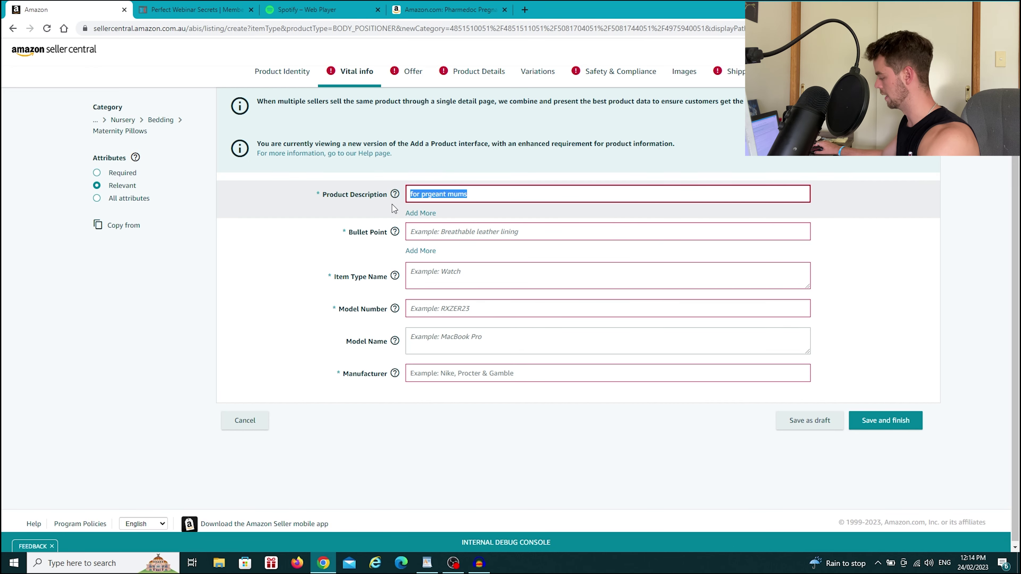
key(ctrl+c)
click(443, 231)
key(ctrl+v)
Set the item type name to 'pillow' and the manufacturer to 'white importing'
click(471, 281)
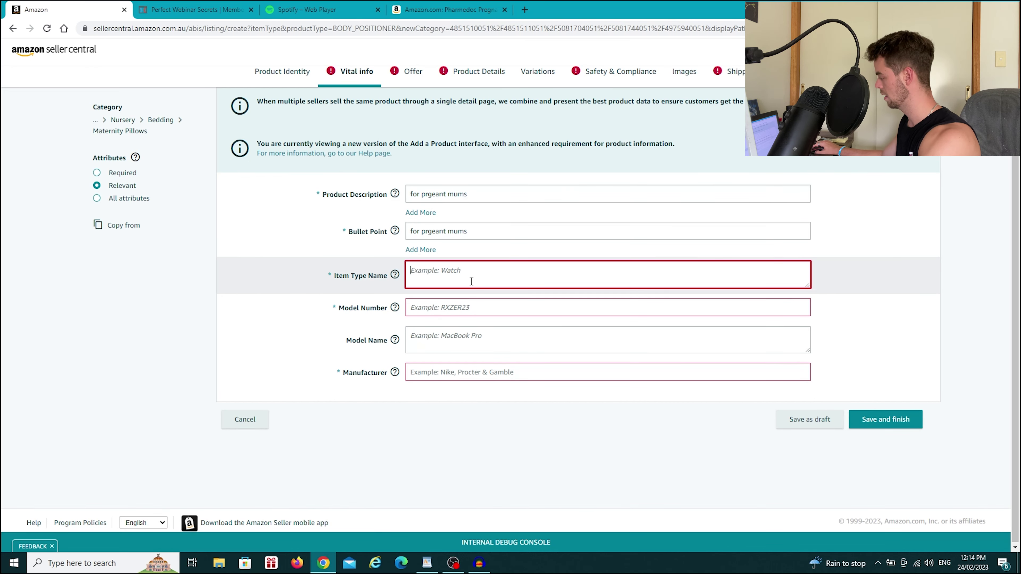
key(ctrl+v)
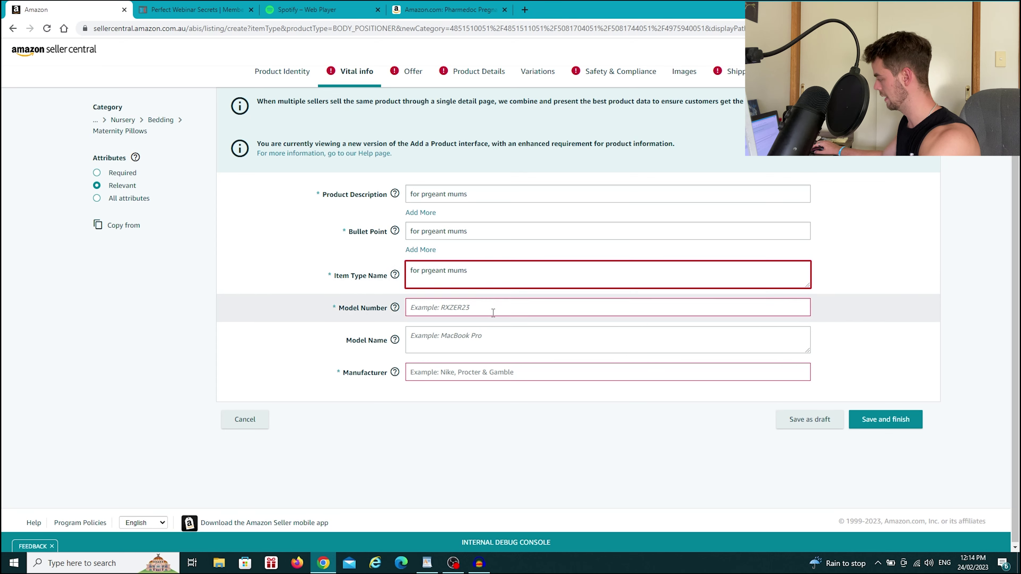
drag(468, 271, 405, 270)
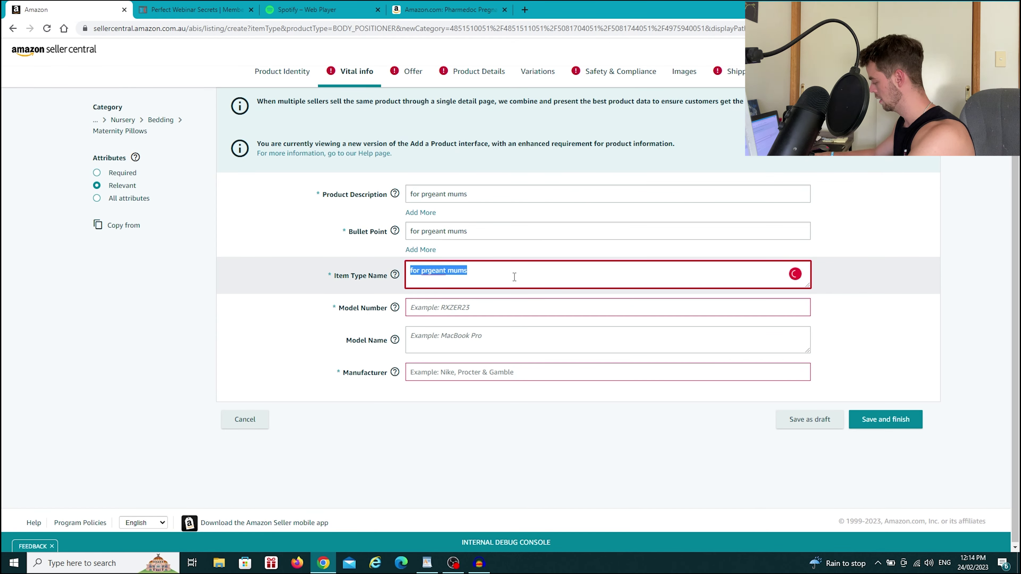
text(pillow)
click(479, 376)
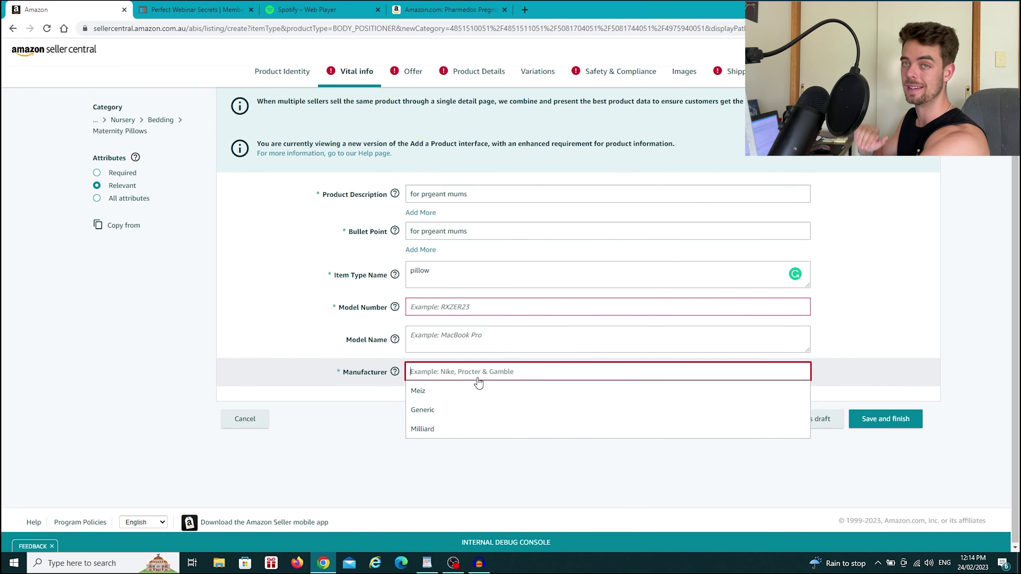
text(athat importing)
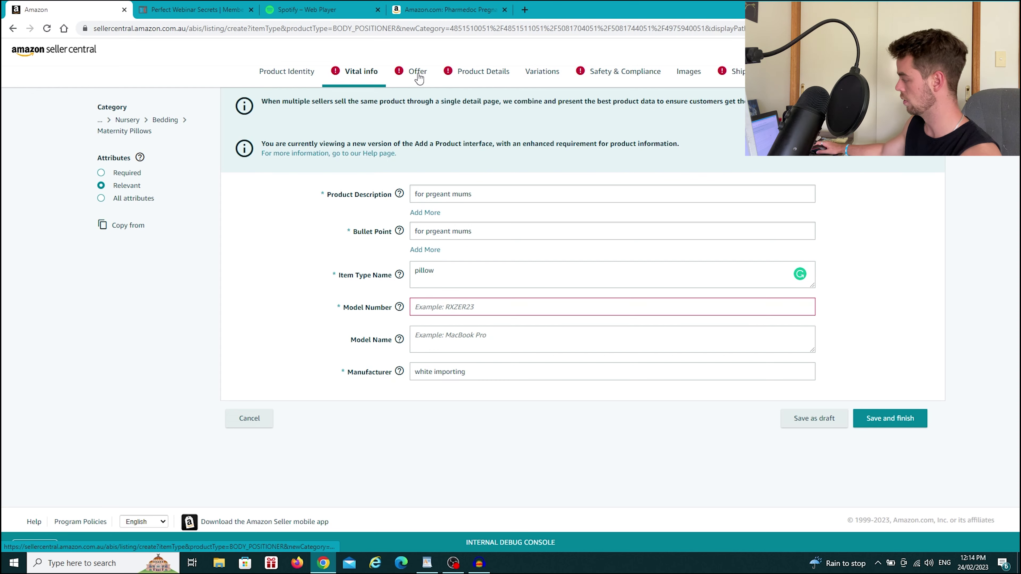
Enter 45.99 as Your Price in the listing's Offer section
click(413, 71)
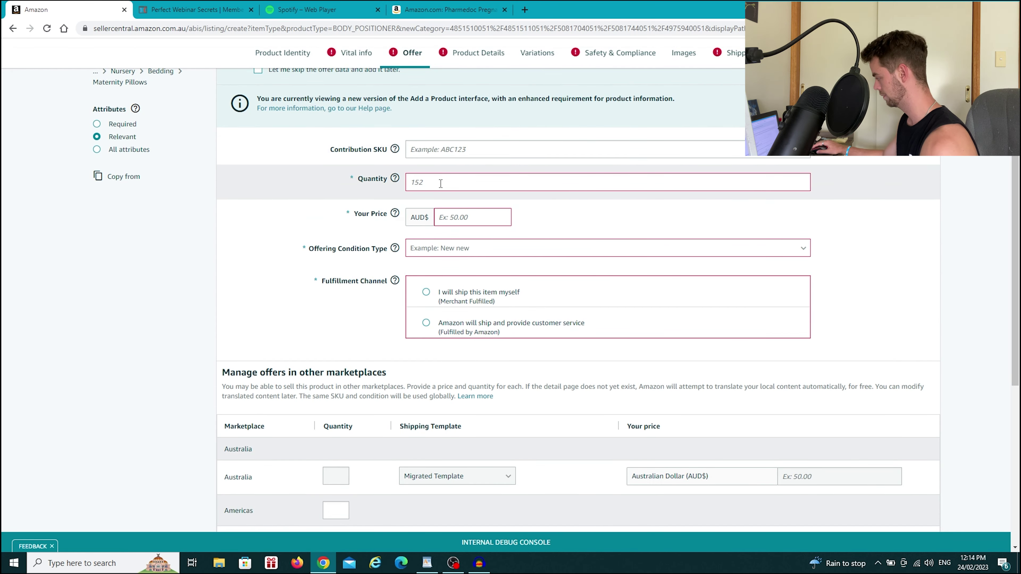
click(478, 218)
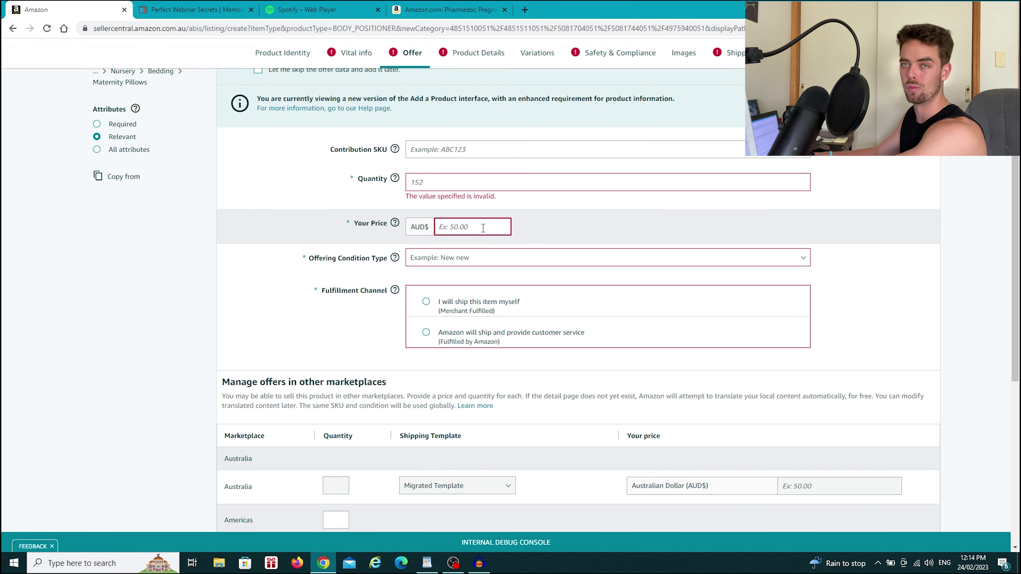
text(45)
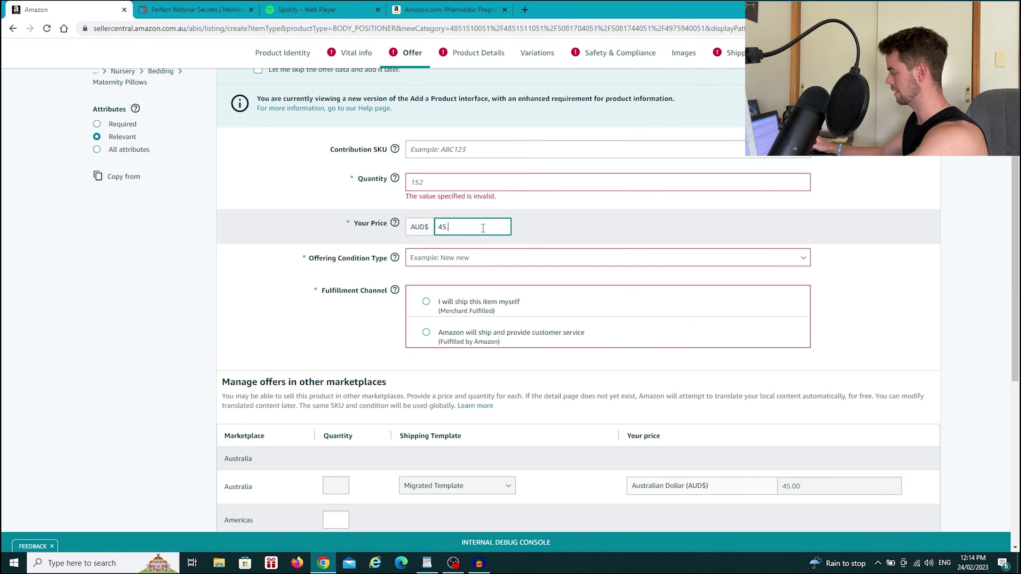
text(.99)
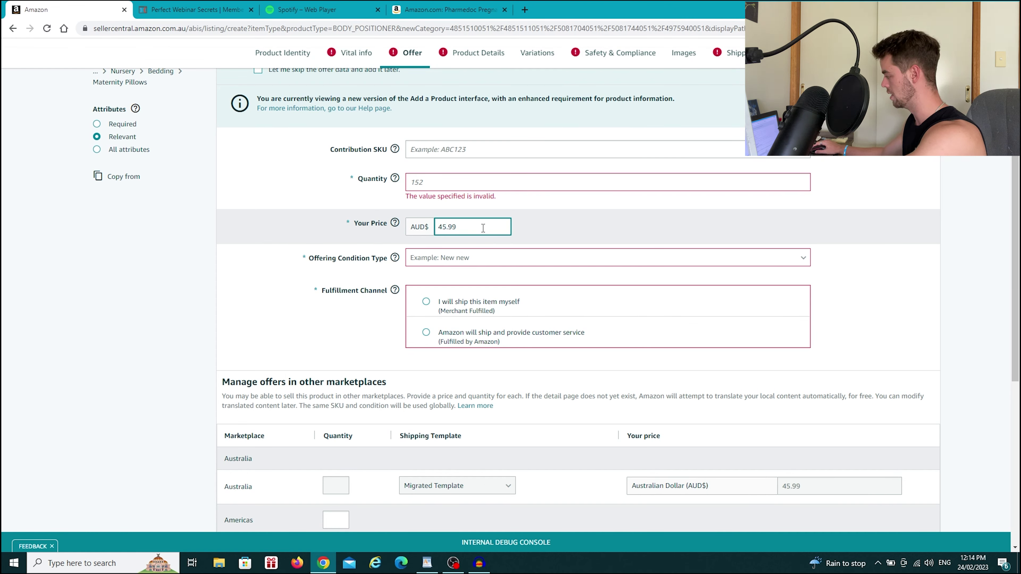
click(478, 53)
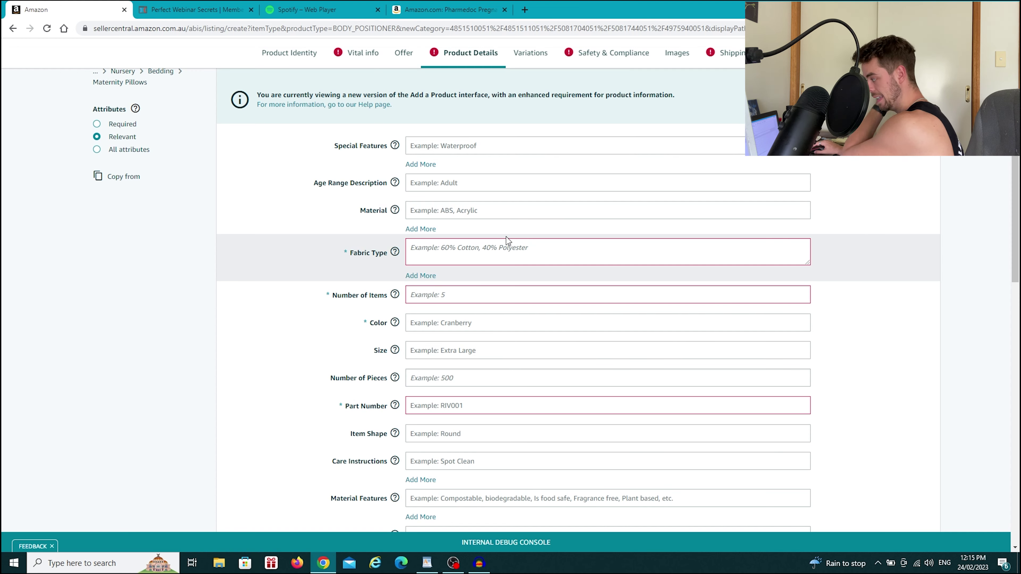
Enter 'cotton' as the fabric type under Product Details
scroll(505, 236, down, 1)
click(505, 199)
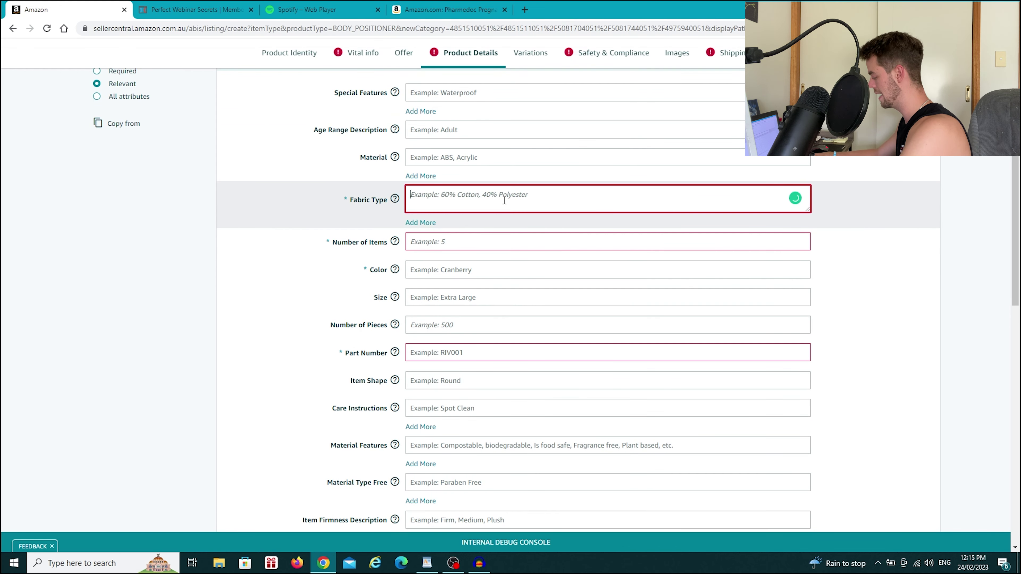
text(cotton)
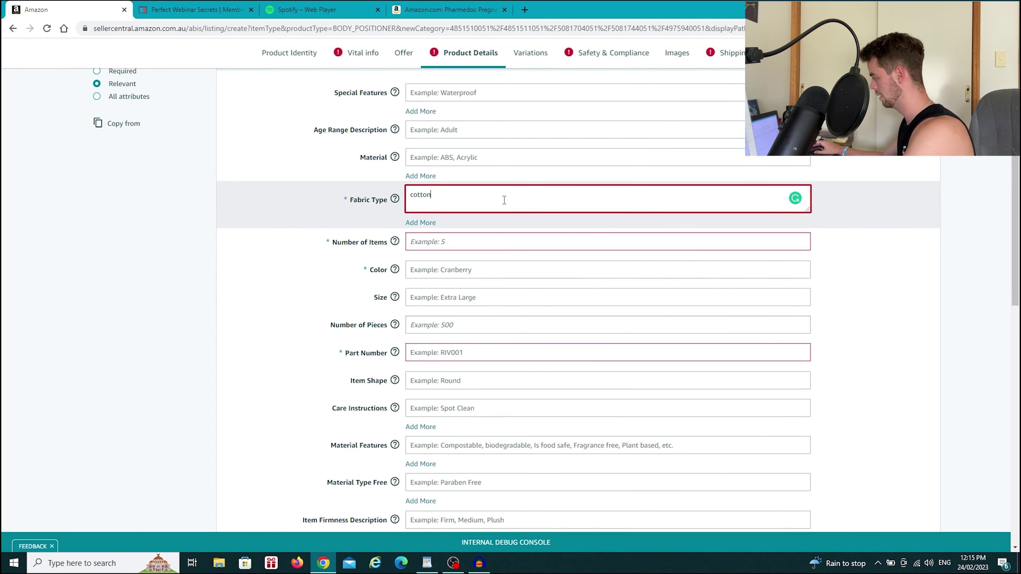
scroll(504, 200, up, 3)
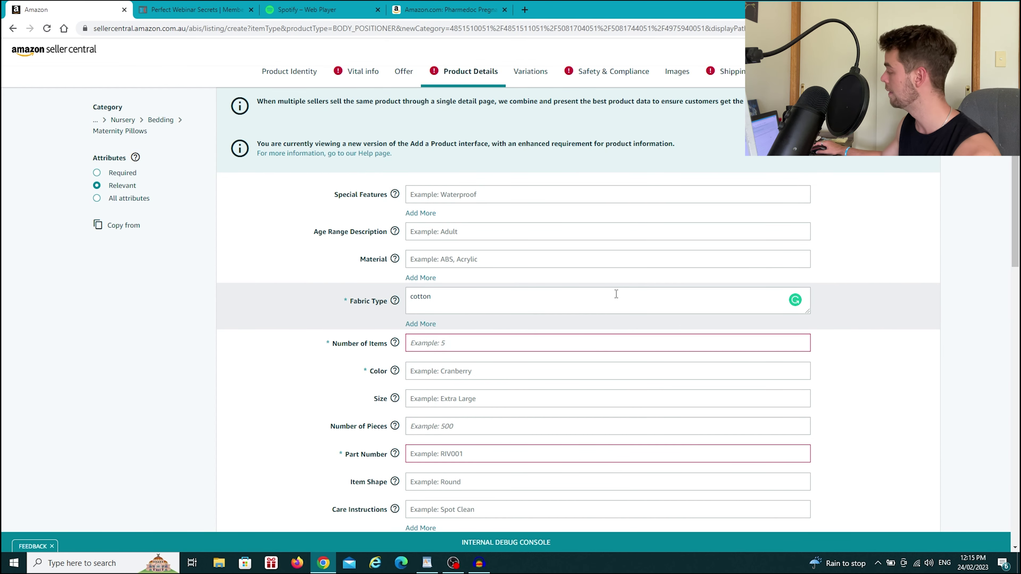
click(654, 265)
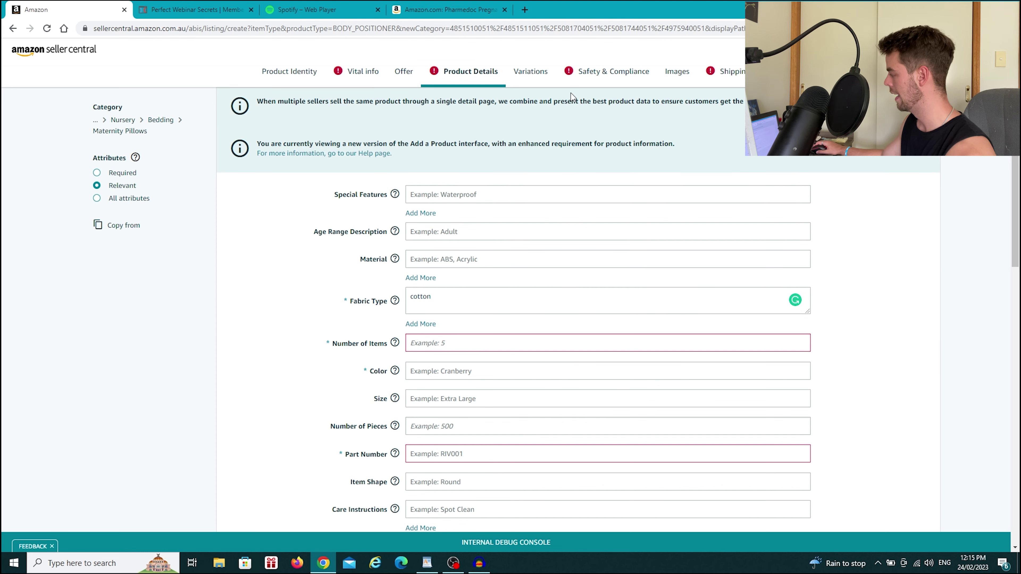
click(633, 81)
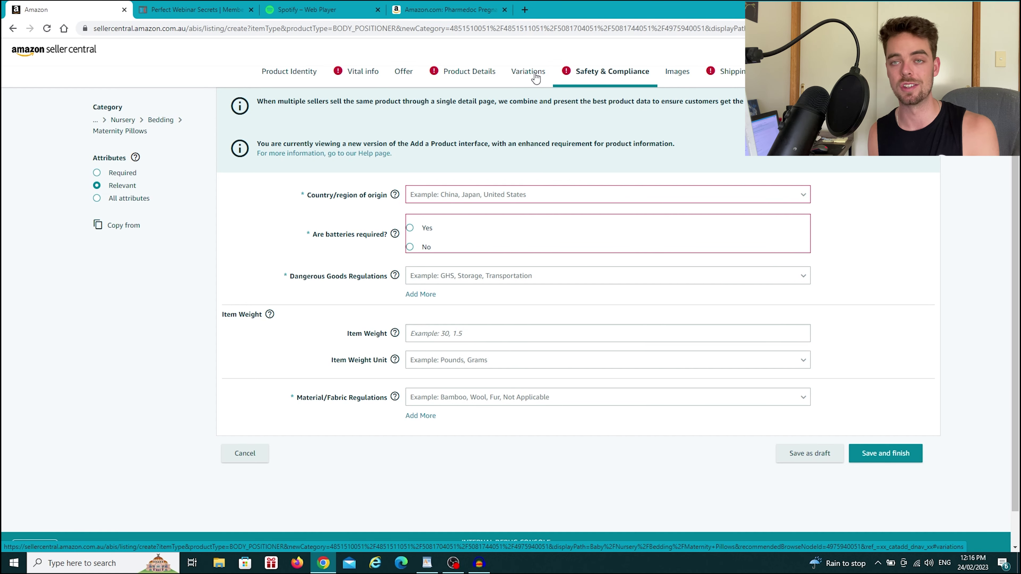
Set the country of origin to China and answer No to batteries required
click(498, 195)
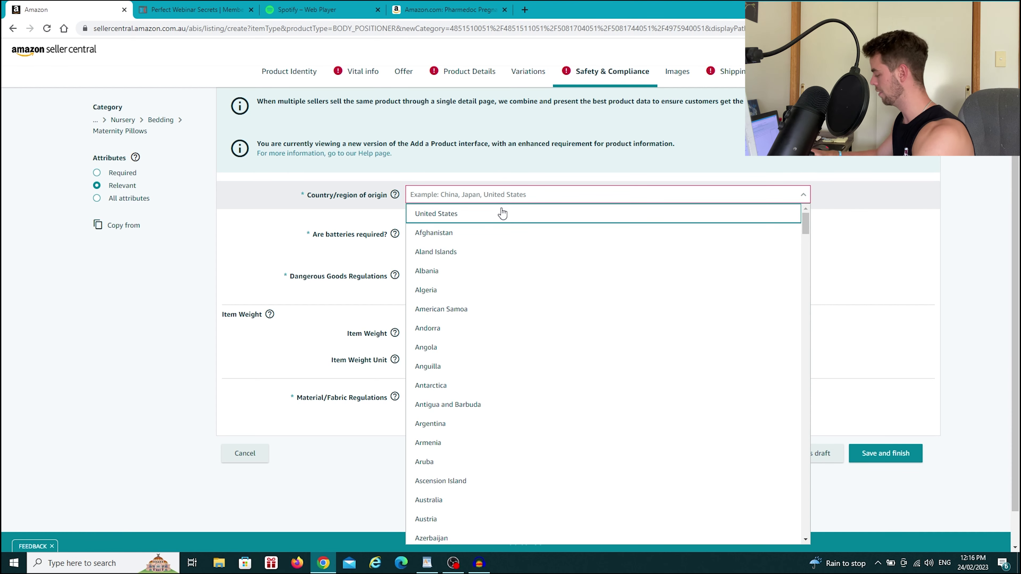
text(china)
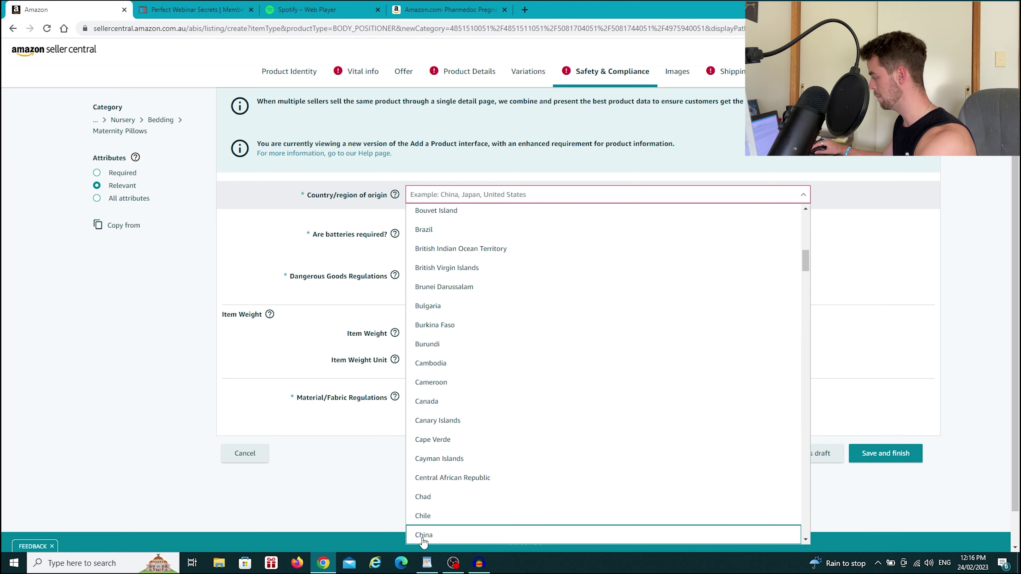
click(423, 538)
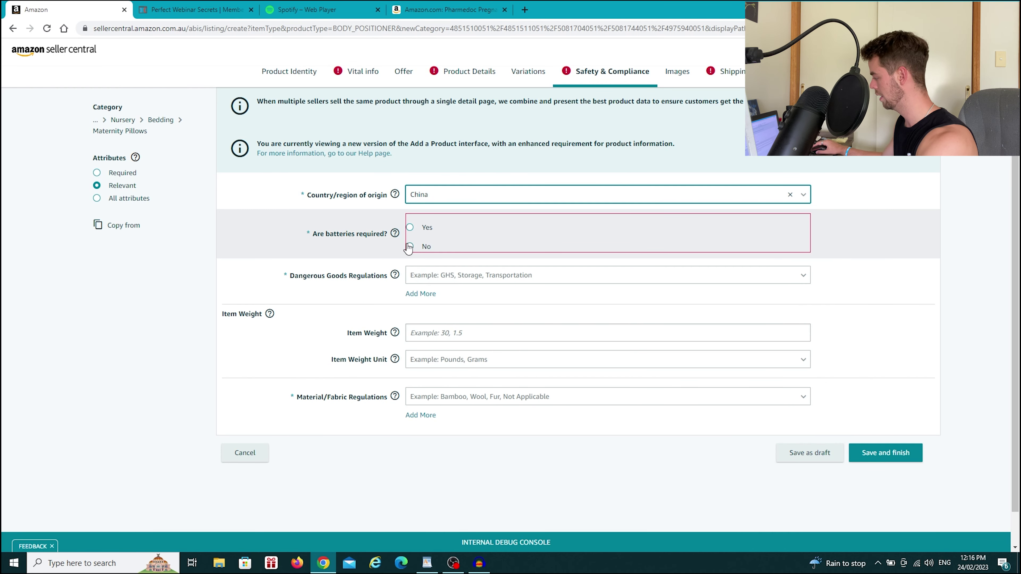
click(410, 247)
click(410, 247)
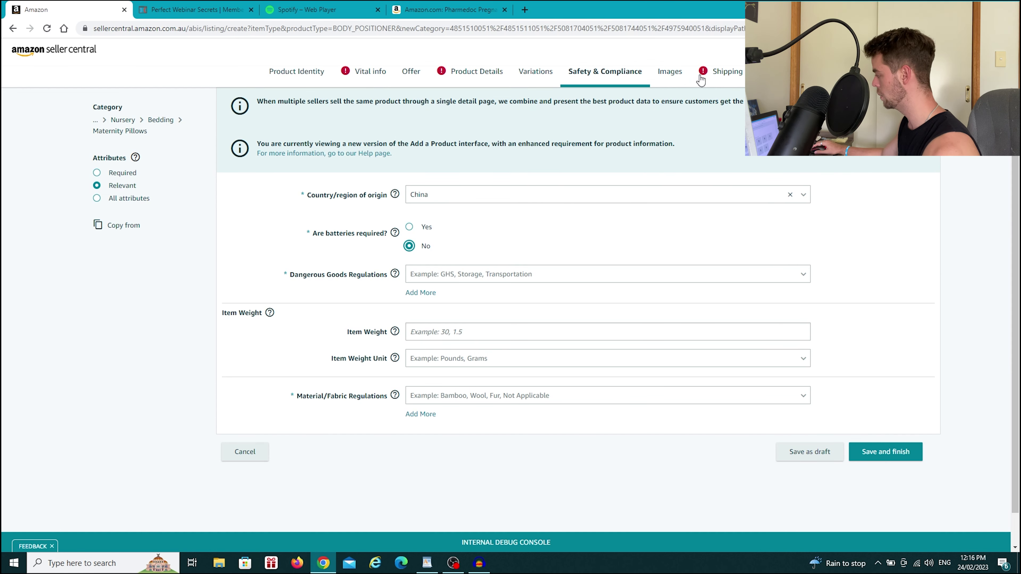
click(672, 76)
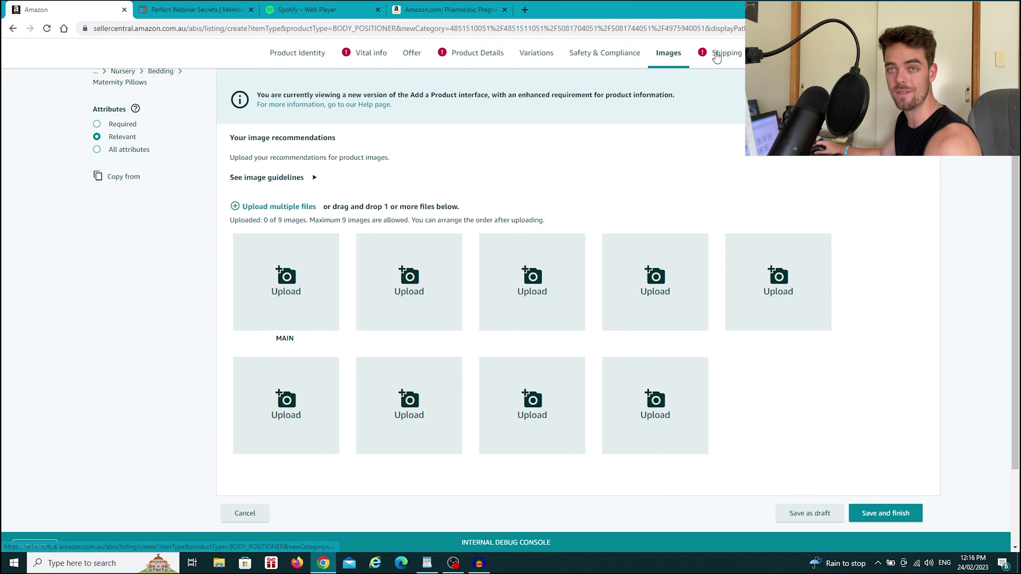
Scroll through the Shipping section's dimension fields to review them
click(726, 52)
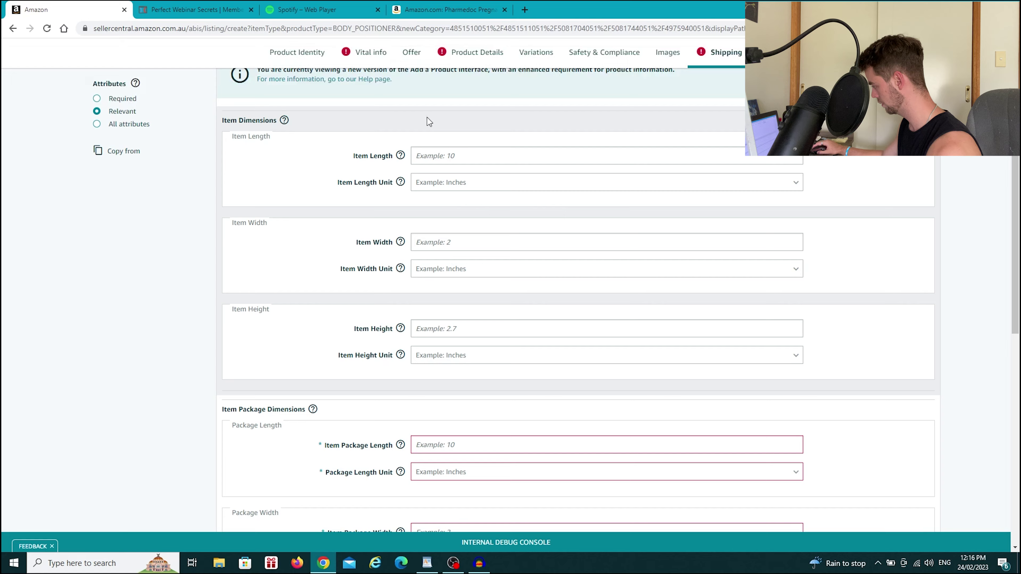
scroll(800, 225, down, 5)
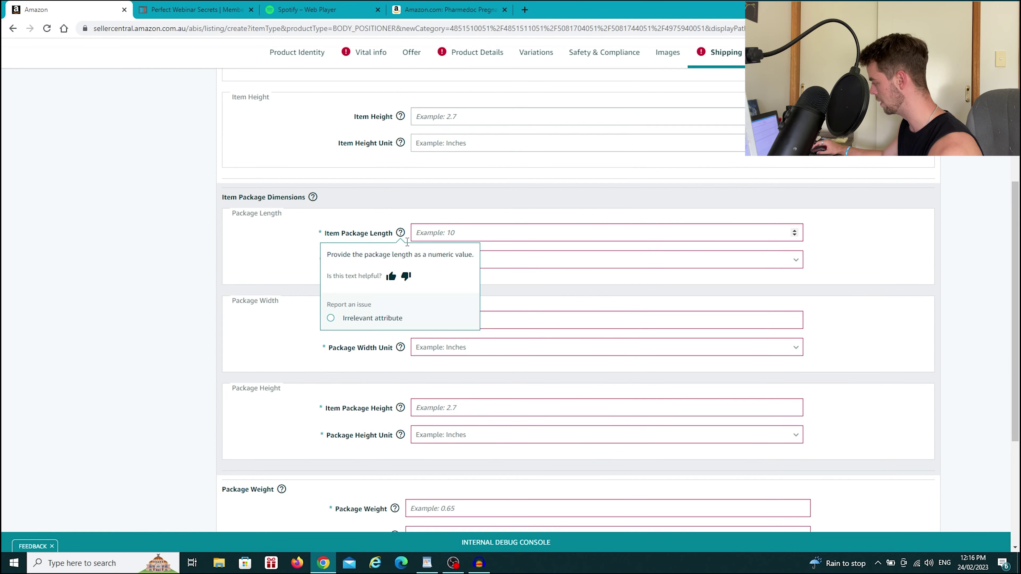
scroll(379, 262, down, 4)
scroll(410, 217, up, 1)
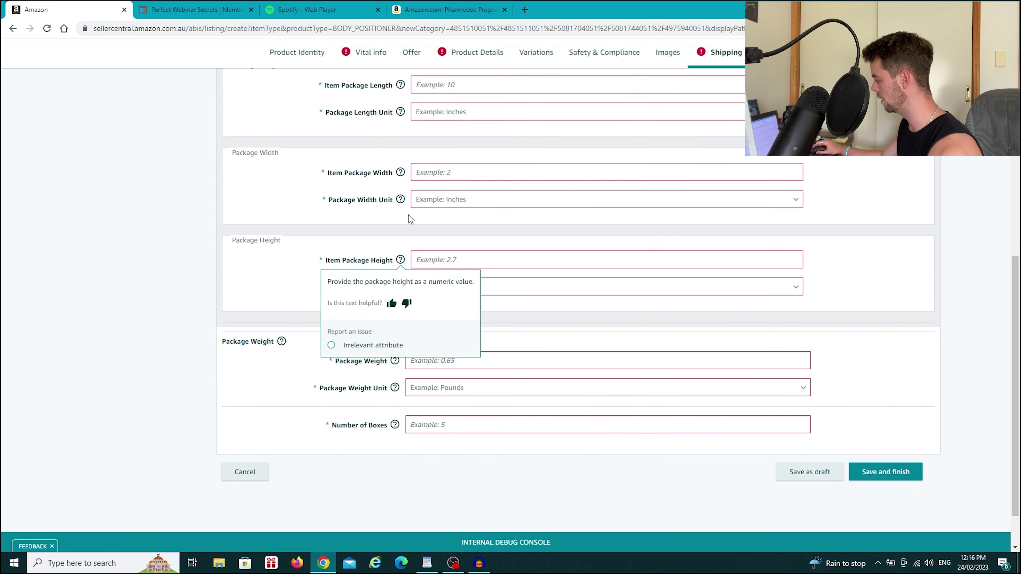
scroll(502, 282, up, 1)
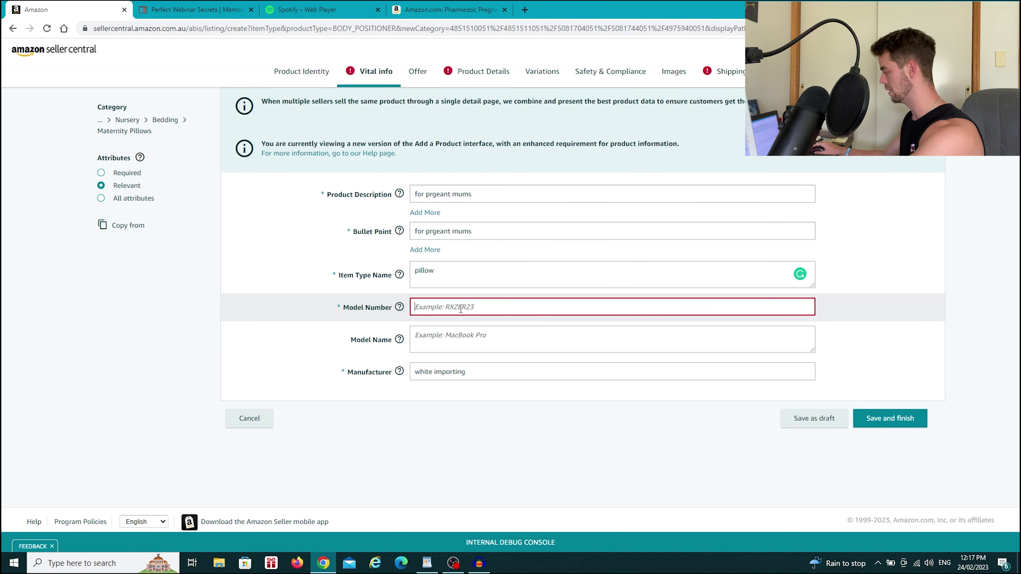
Enter 1 for Model Number, Number of Items and Part Number
text(1)
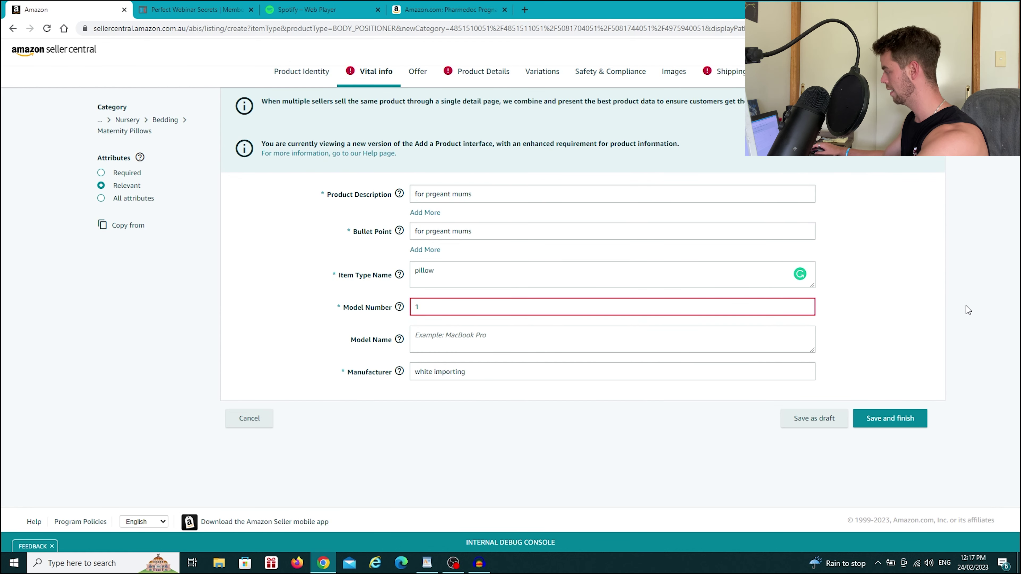
click(785, 371)
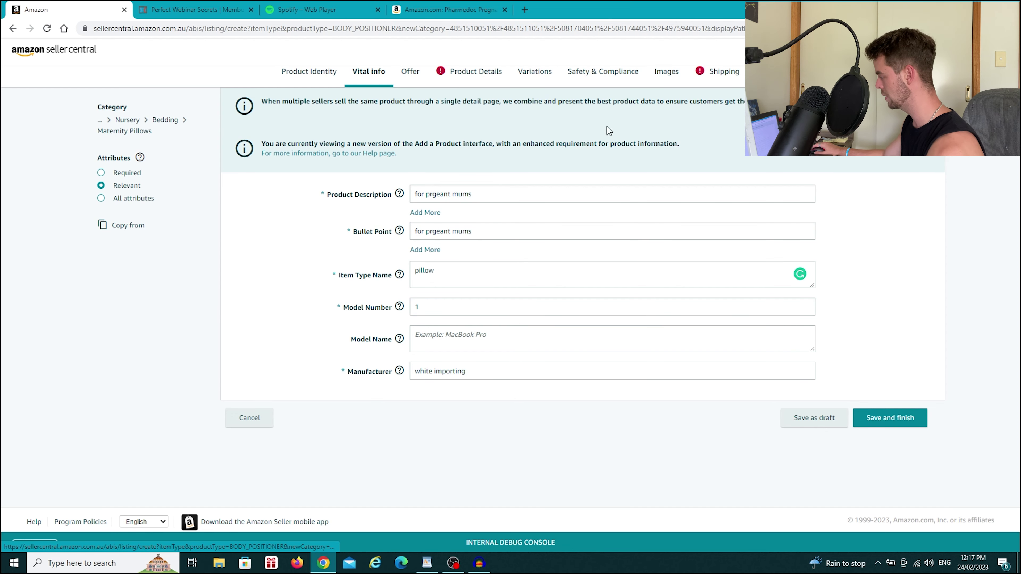
click(479, 72)
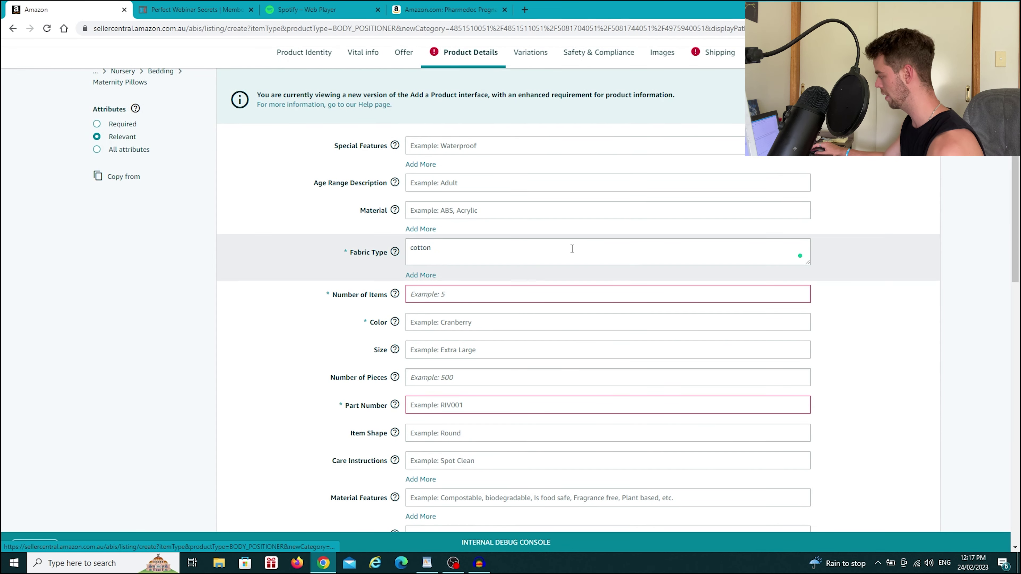
scroll(454, 240, down, 1)
click(466, 240)
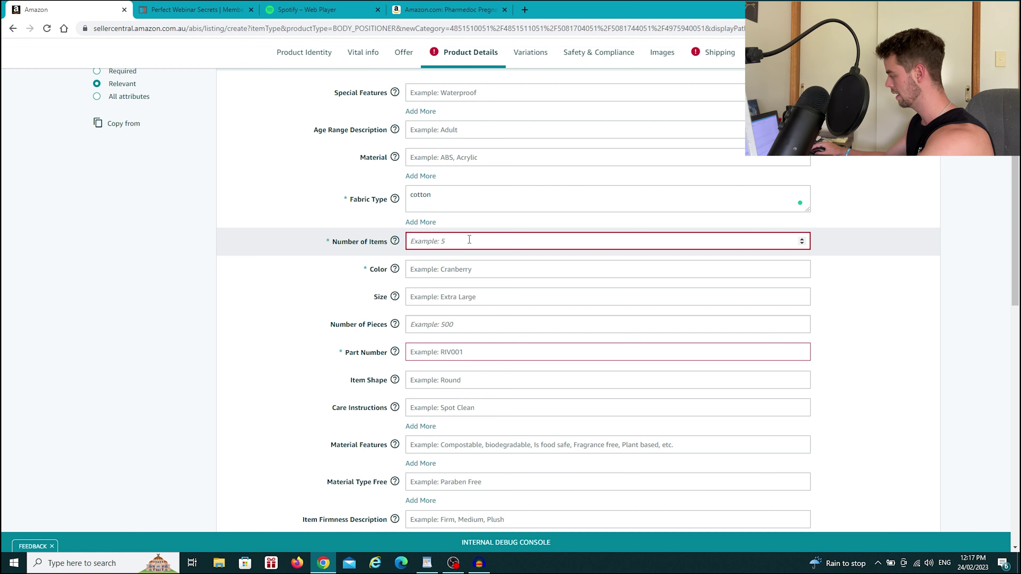
text(1)
click(514, 360)
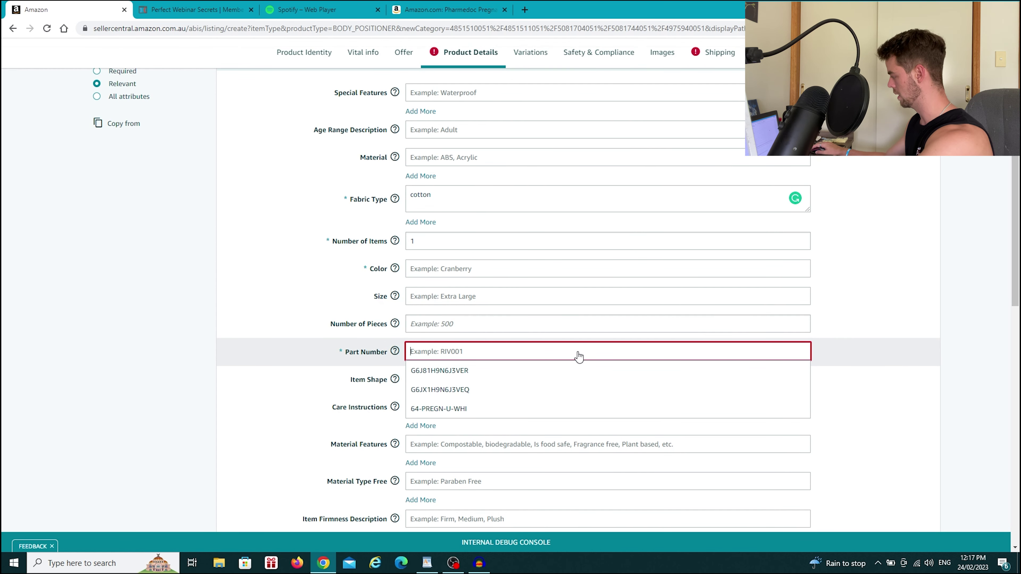
text(1)
click(962, 328)
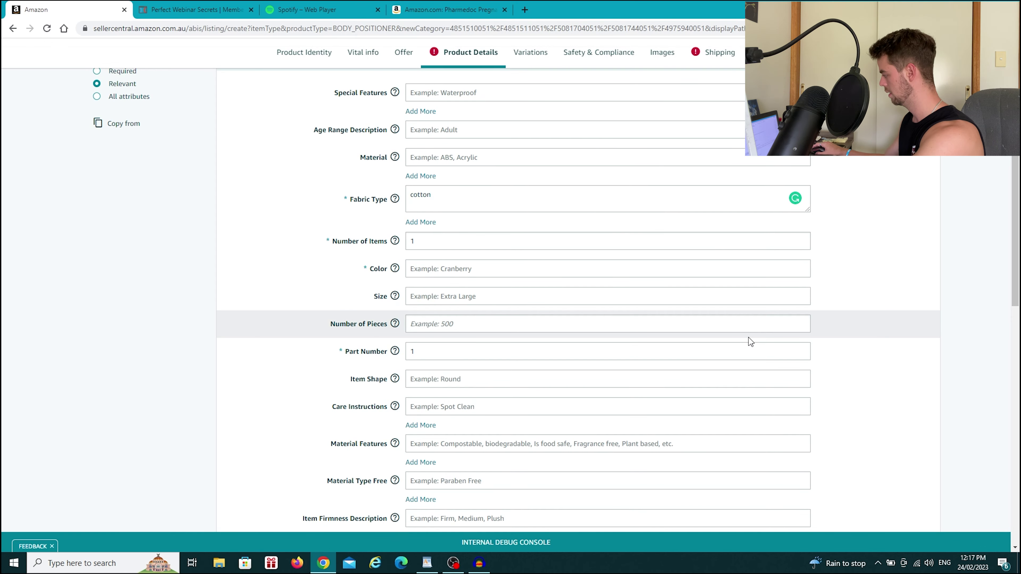
Set Power Plug to No Plug
scroll(720, 343, down, 6)
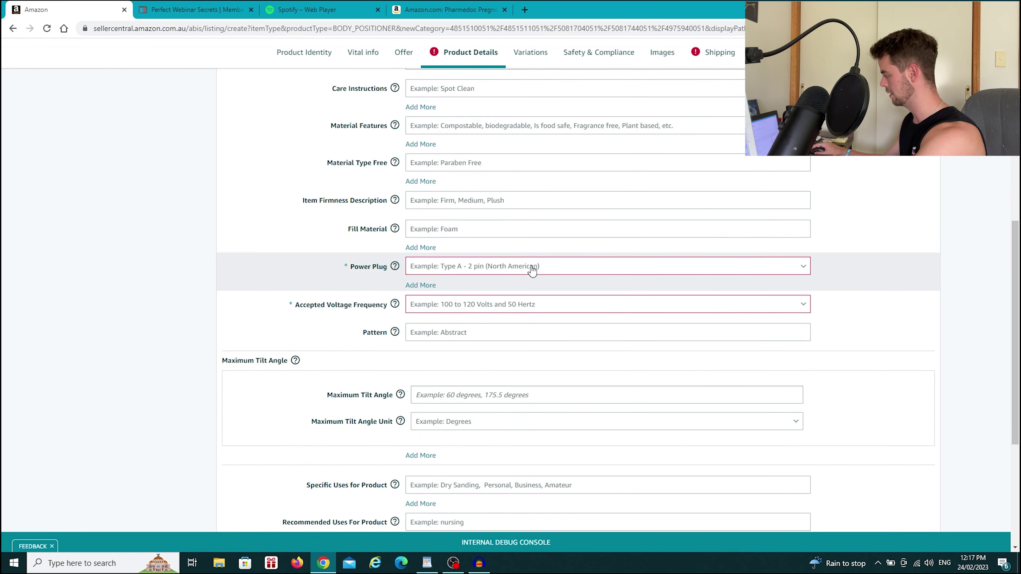
click(531, 271)
click(497, 290)
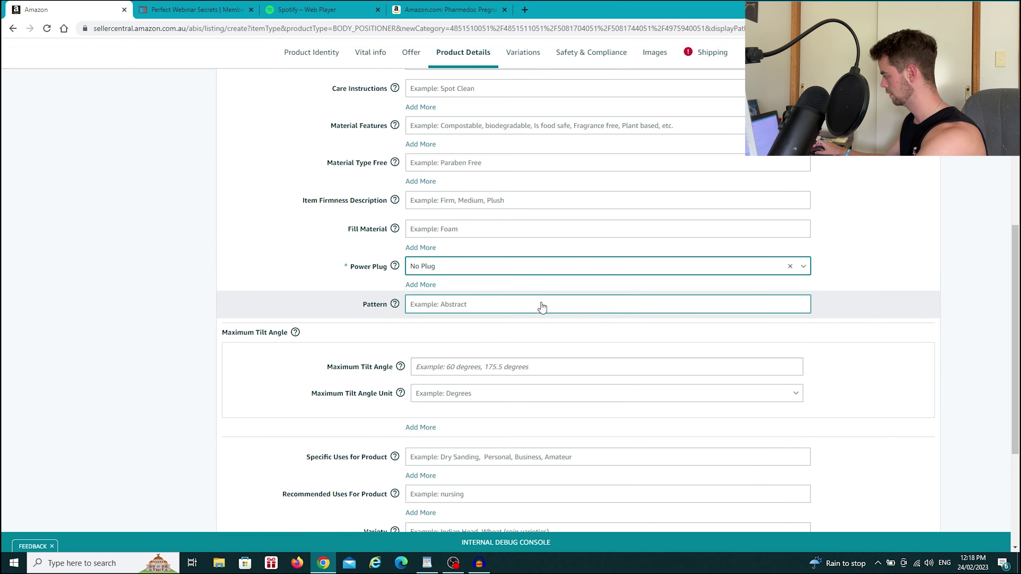
scroll(854, 353, down, 4)
scroll(855, 354, up, 5)
scroll(854, 347, up, 10)
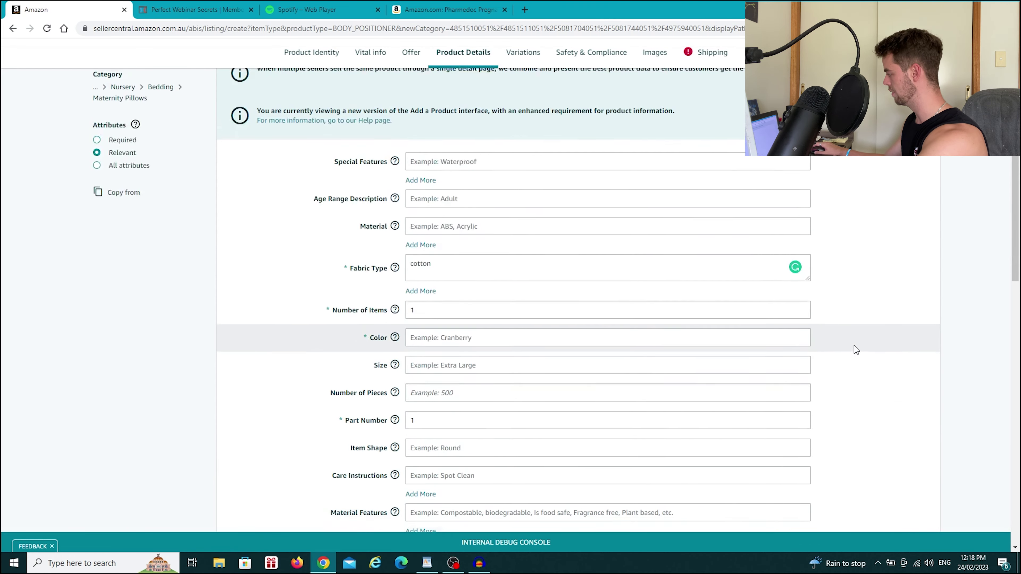
Recheck the shipping dimension fields, then bring up the Pharmedoc product page for reference
click(707, 56)
scroll(500, 360, down, 10)
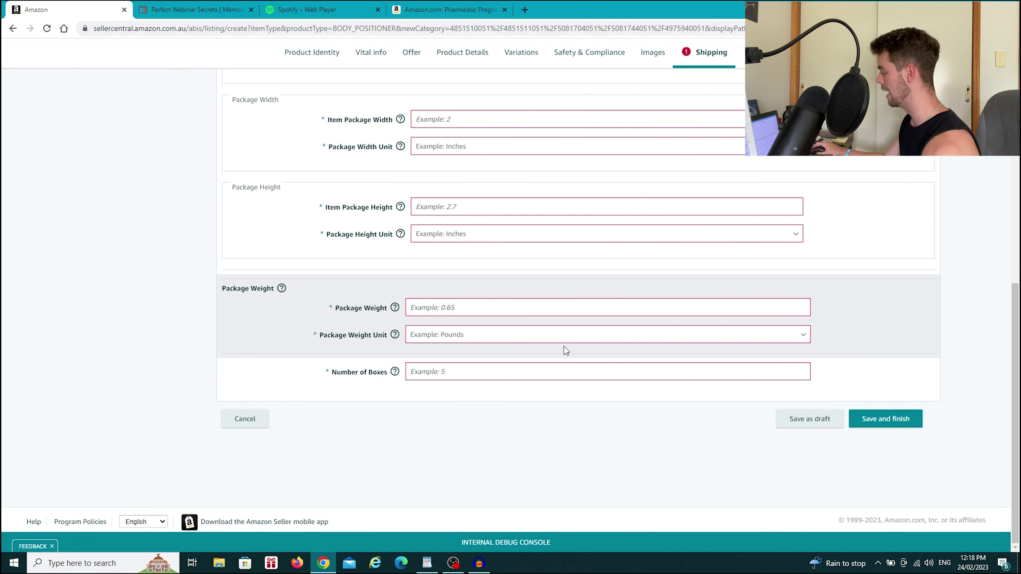
scroll(564, 348, up, 5)
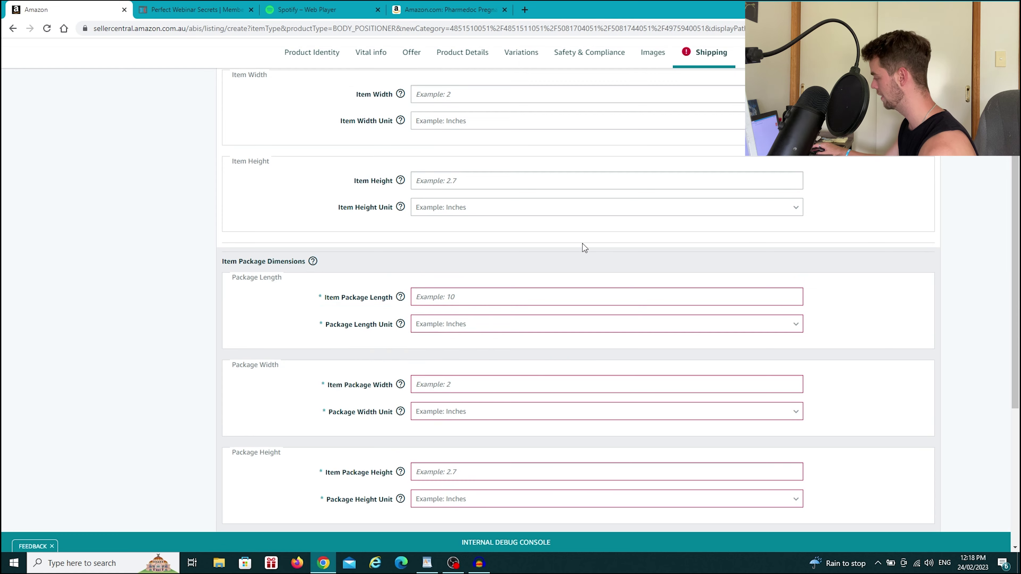
click(450, 10)
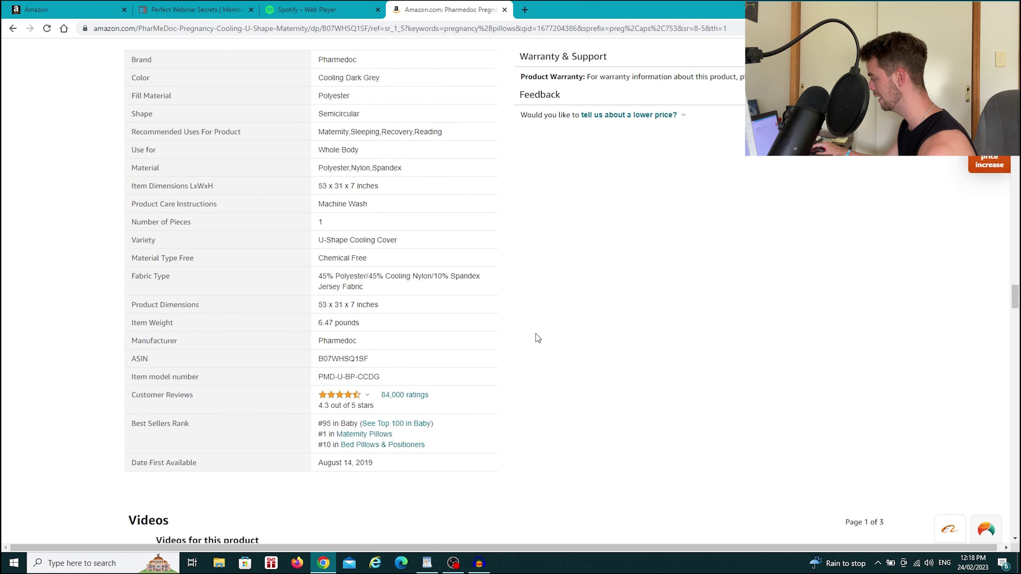
View the Pharmedoc pillow's Product information table, then return to the Seller Central listing
scroll(538, 338, up, 1)
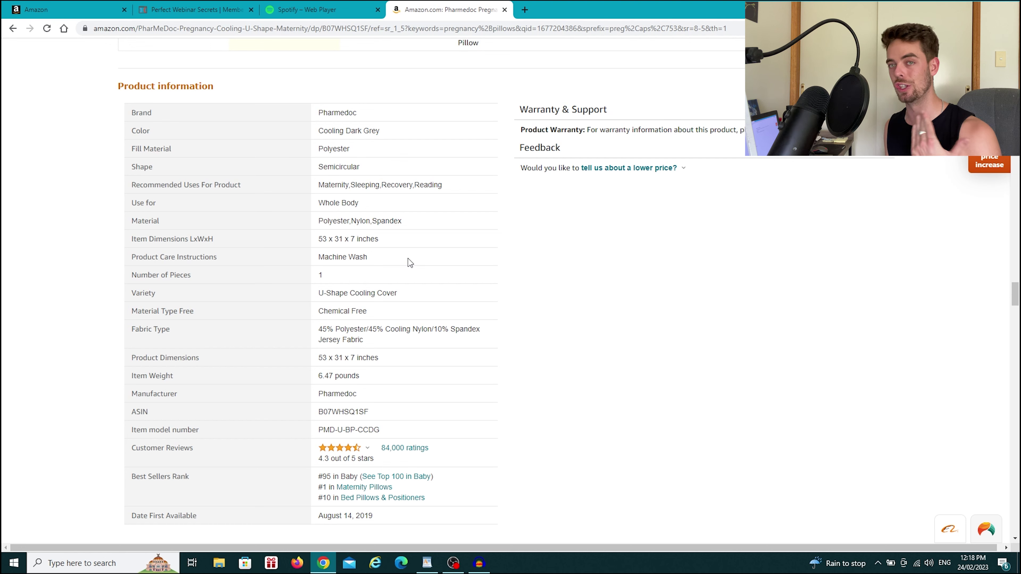
key(ctrl+1)
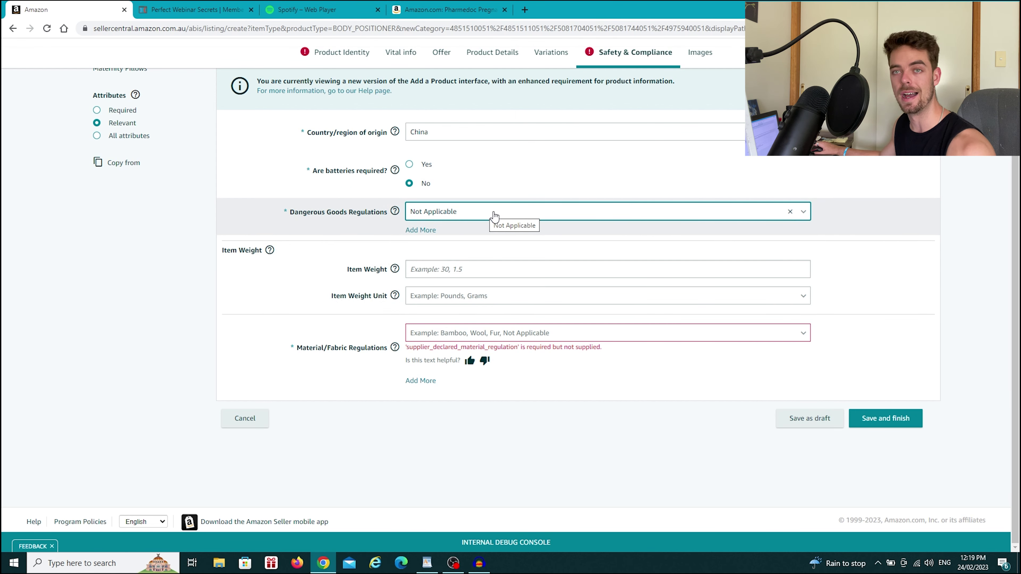
Set both Dangerous Goods and Material/Fabric Regulations to Not Applicable
click(540, 217)
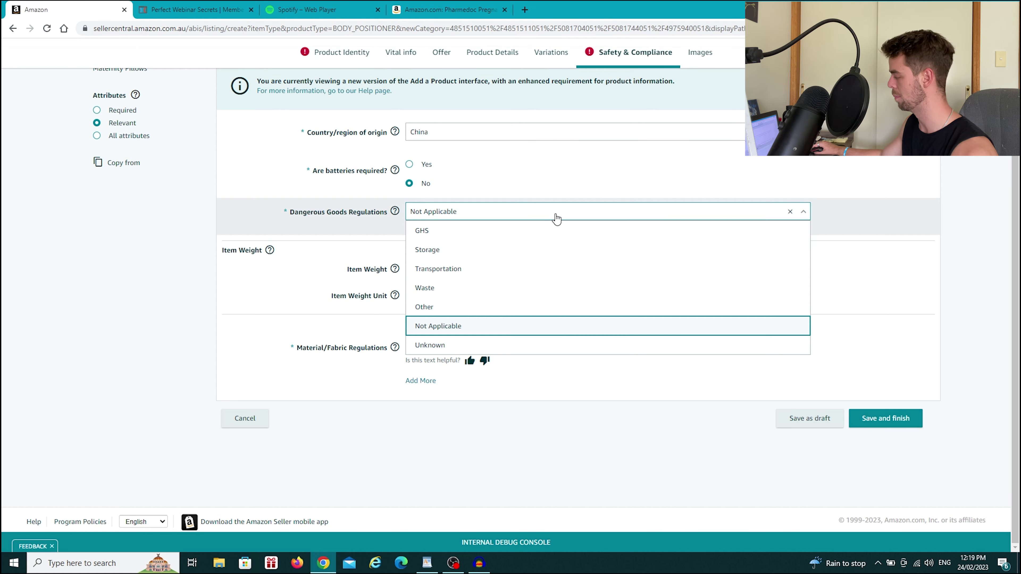
click(494, 325)
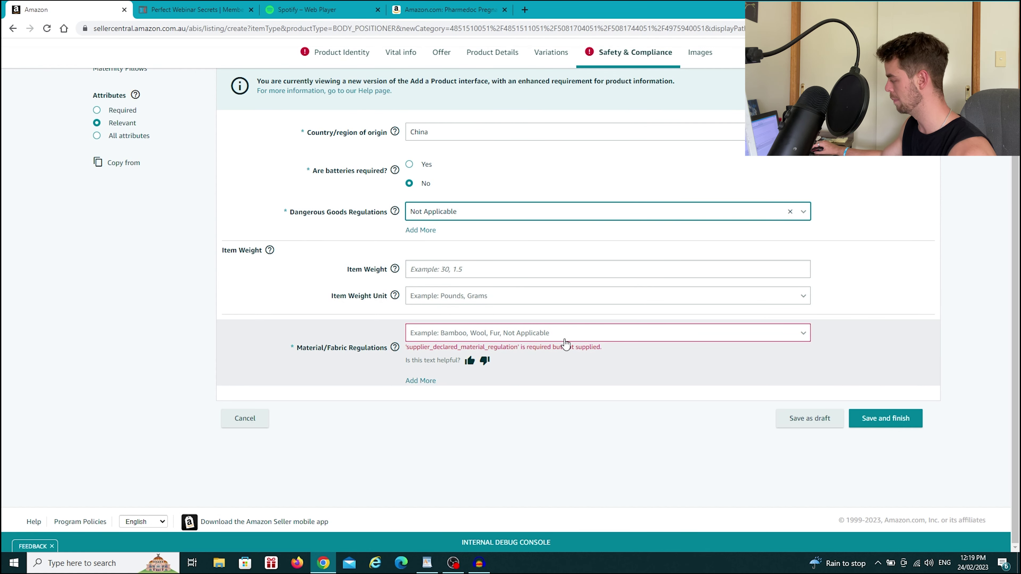
click(615, 334)
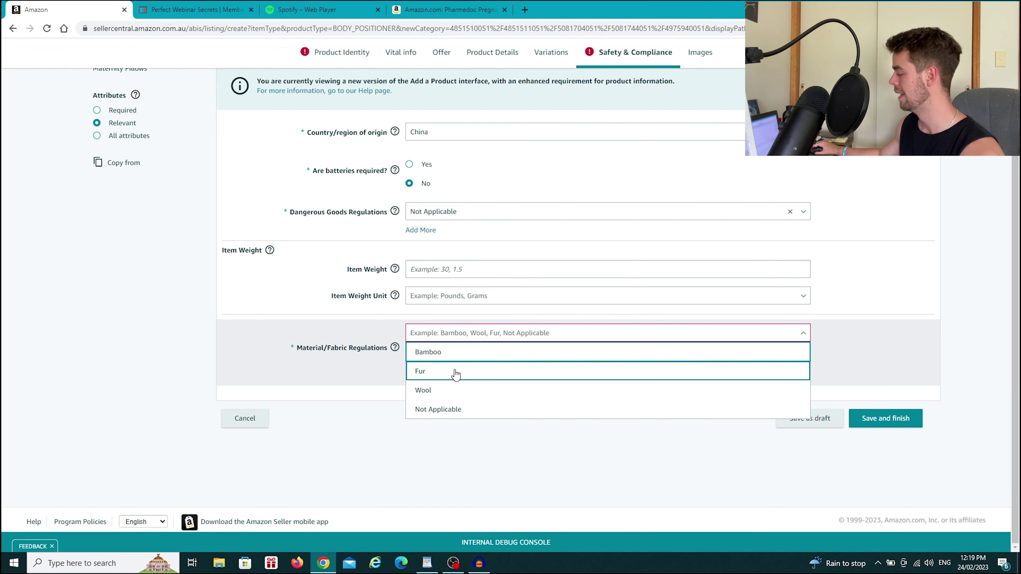
click(483, 412)
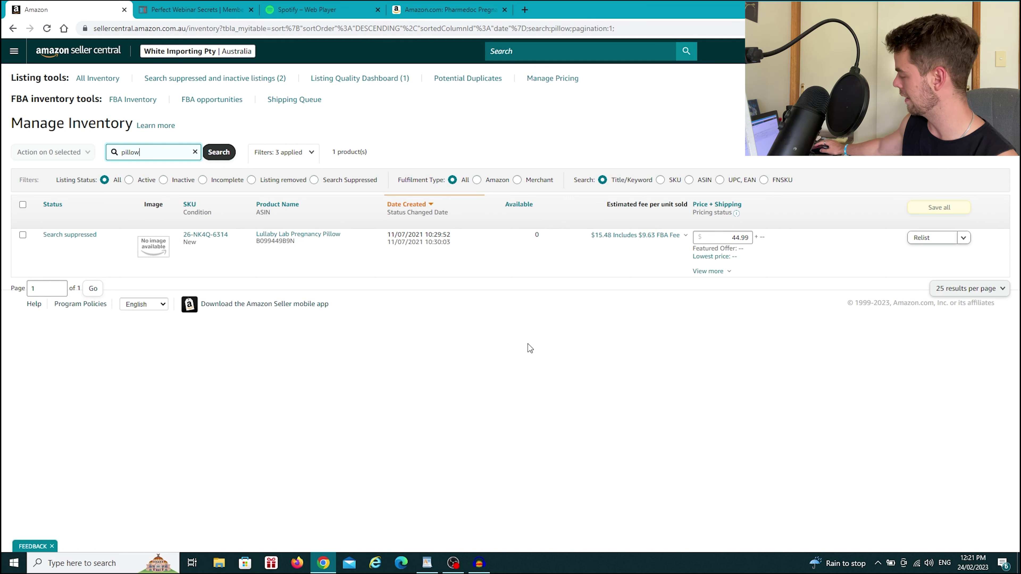
Open the Lullaby Lab Pregnancy Pillow row's action menu showing Relist, Manage Images and Copy listing
click(965, 239)
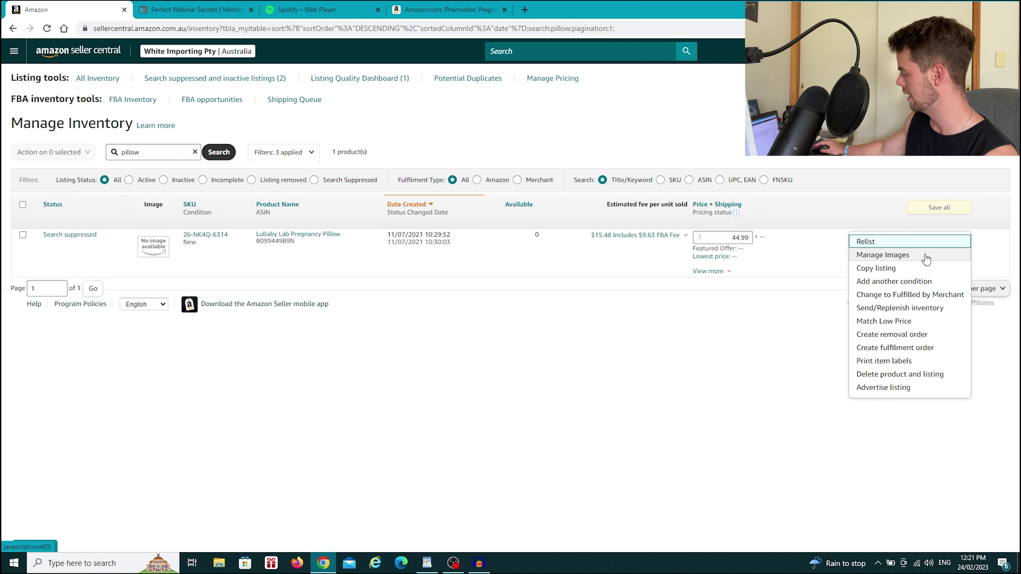